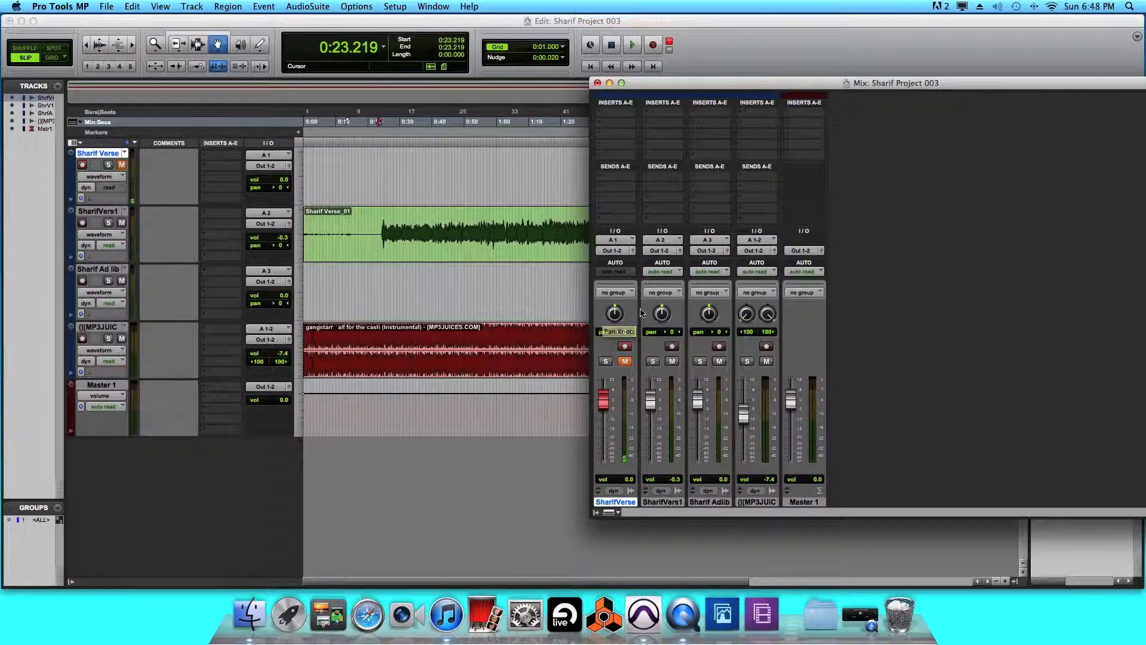
Insert EQ 3 7-Band (mono) from the EQ plug-ins on SharifVers1's first insert slot.
click(675, 111)
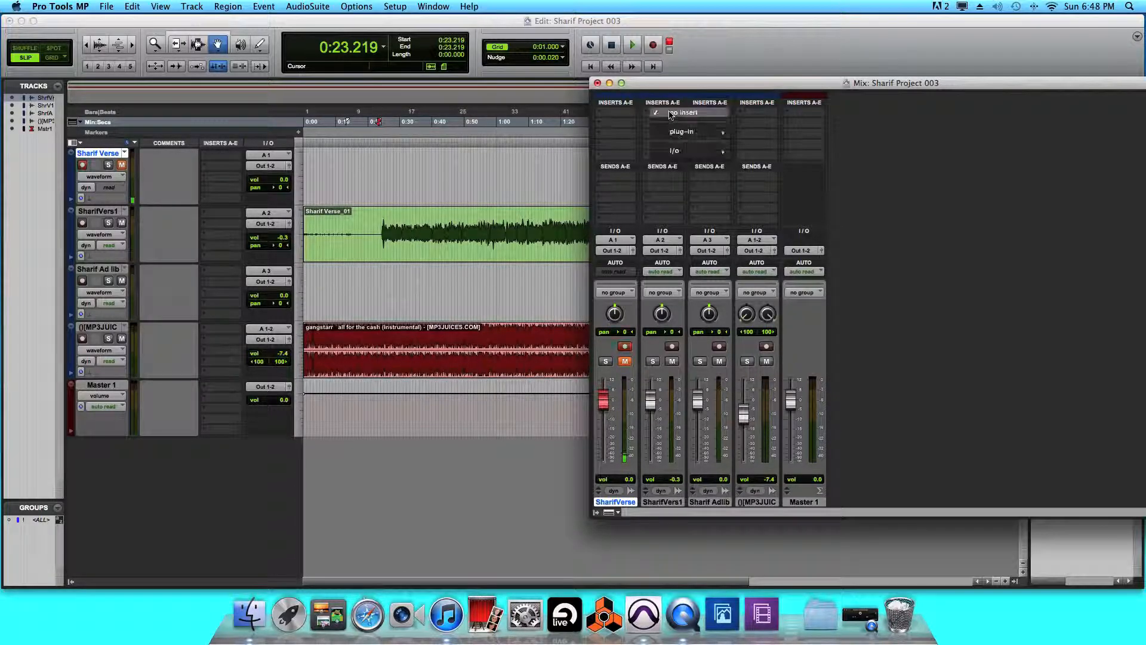
mouse_move(676, 133)
mouse_move(753, 134)
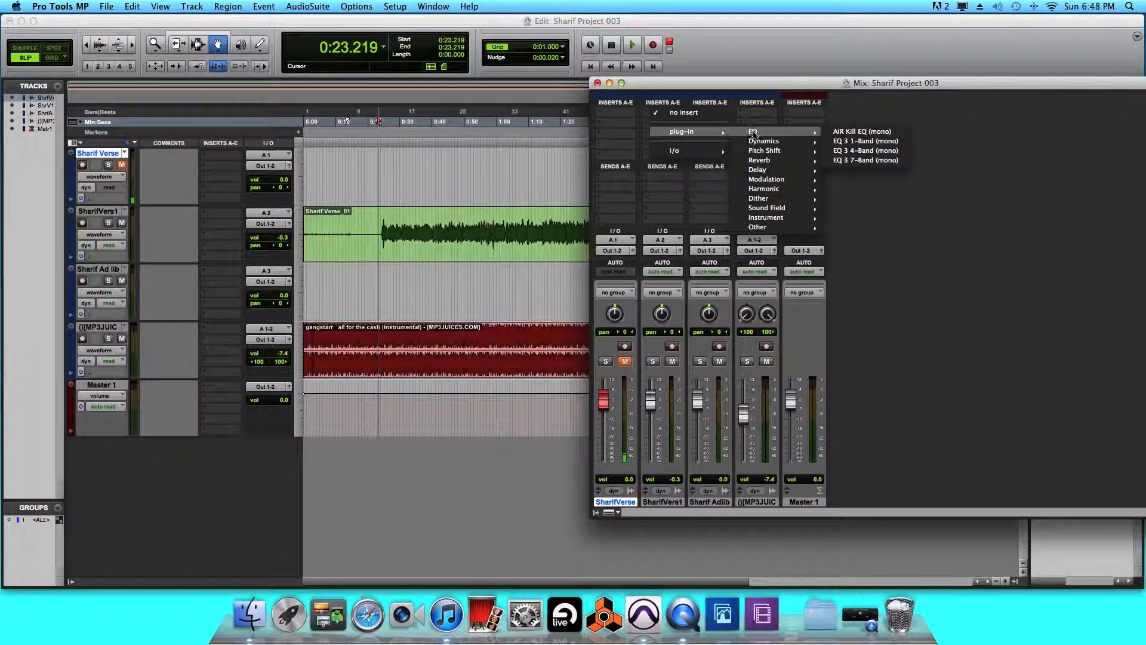
click(849, 161)
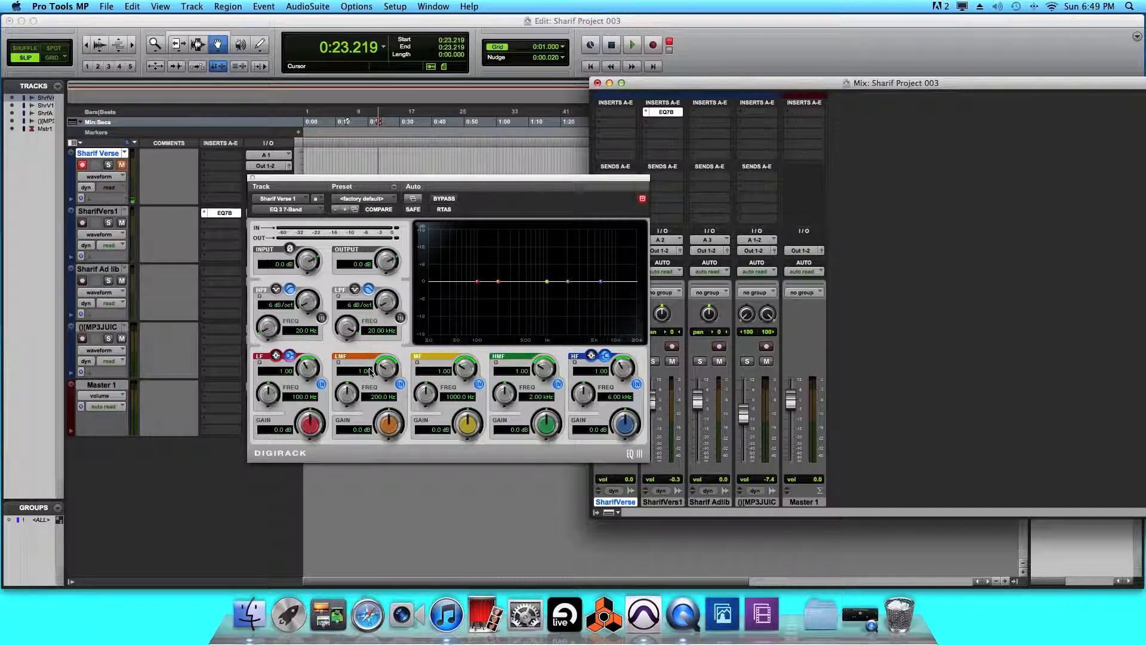
click(384, 201)
mouse_move(383, 184)
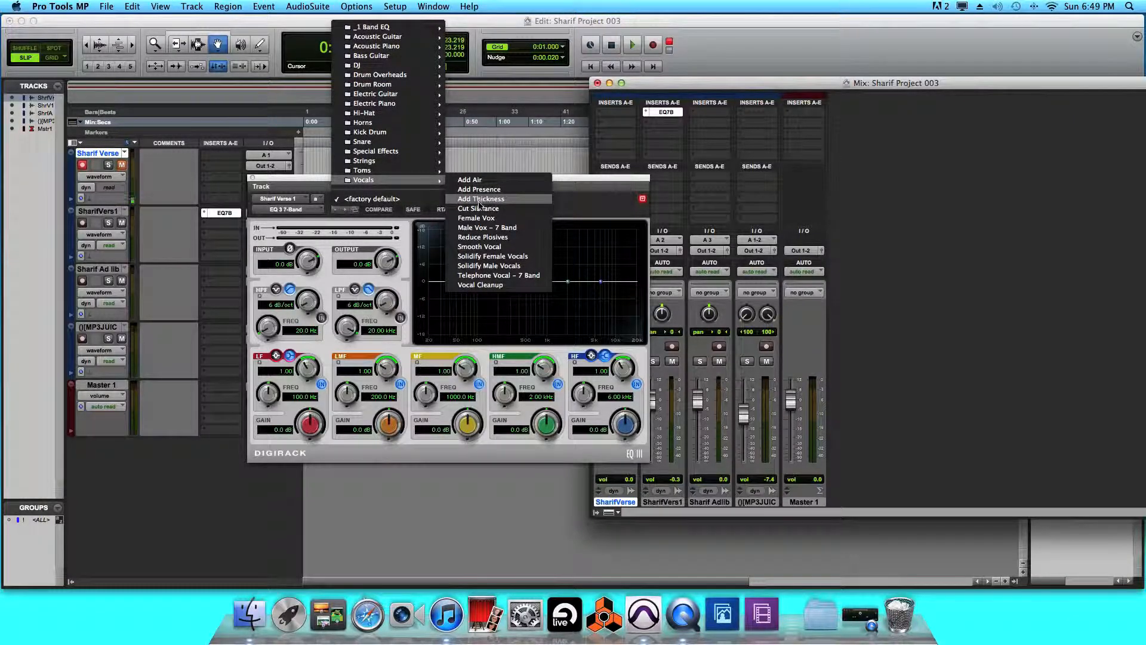
click(493, 290)
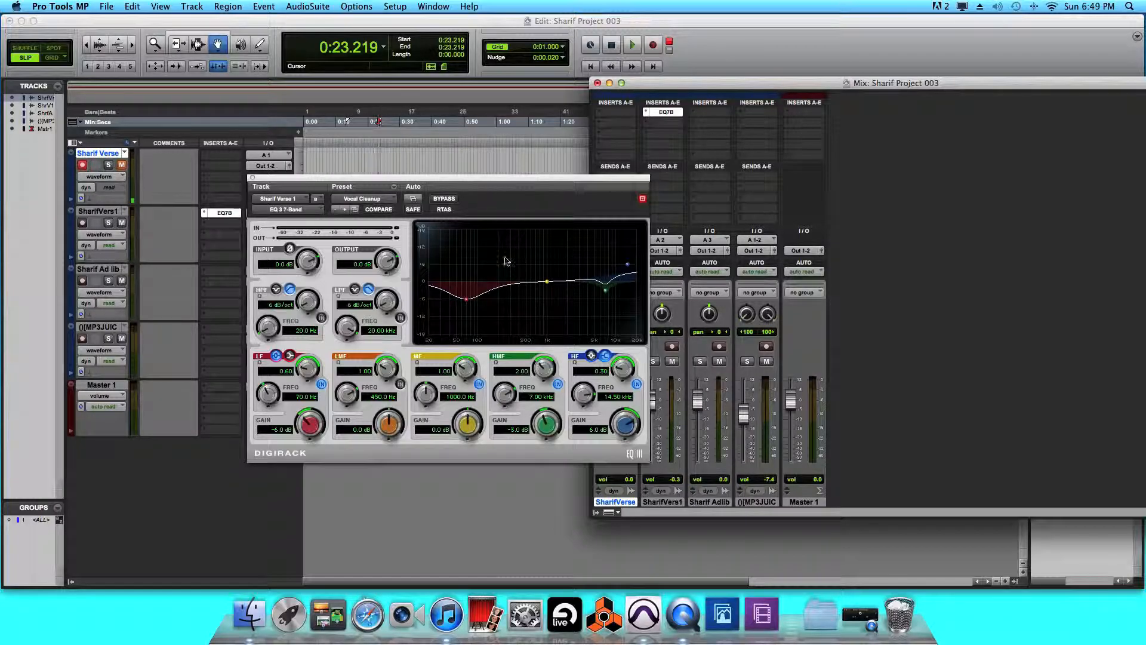
click(444, 200)
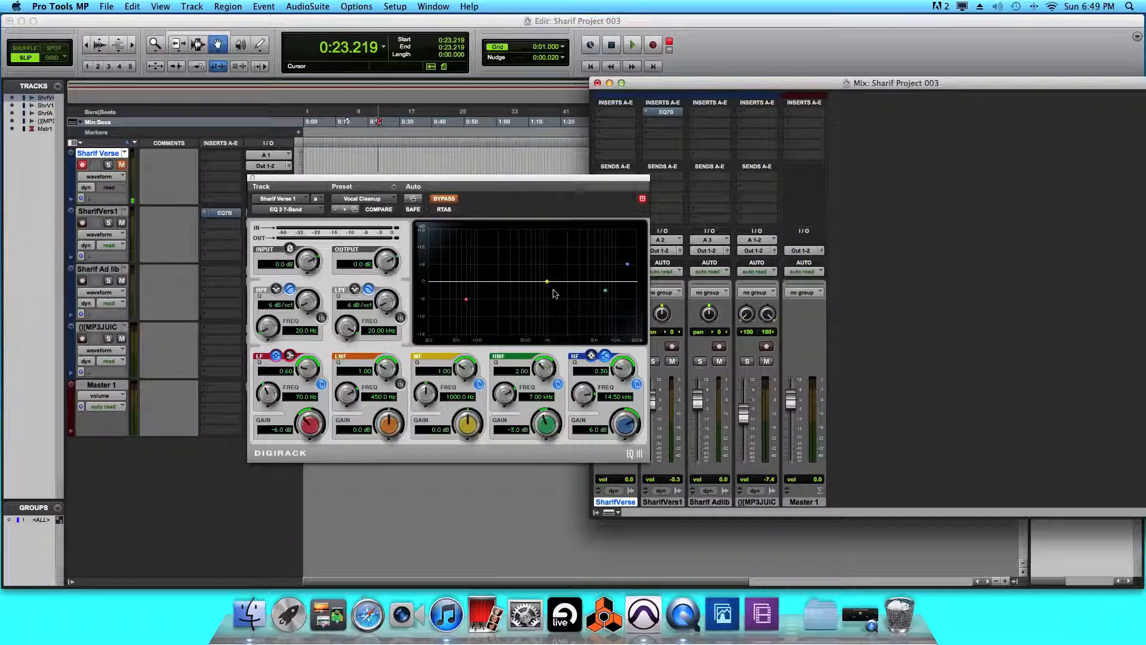
click(444, 199)
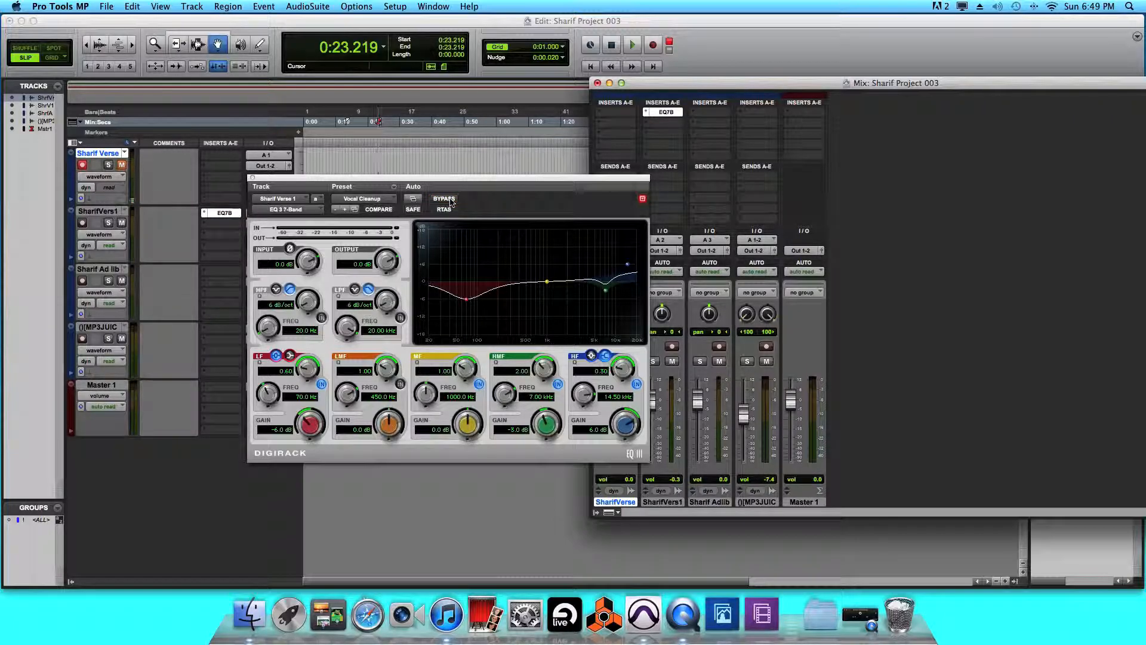
click(445, 199)
click(444, 199)
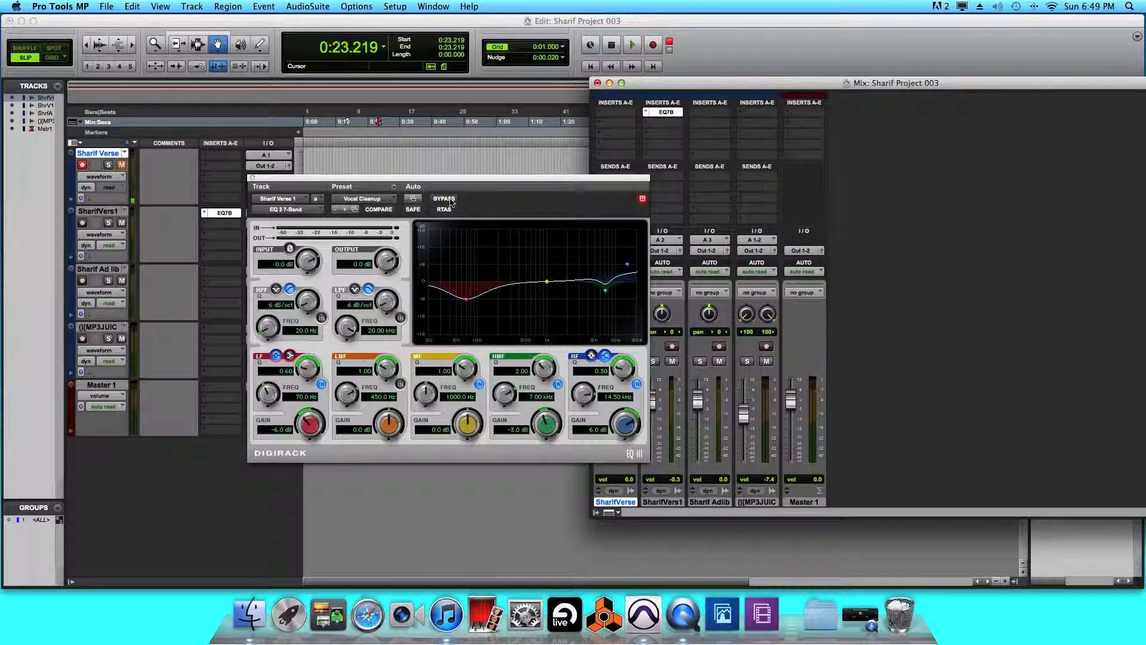
click(386, 201)
click(361, 42)
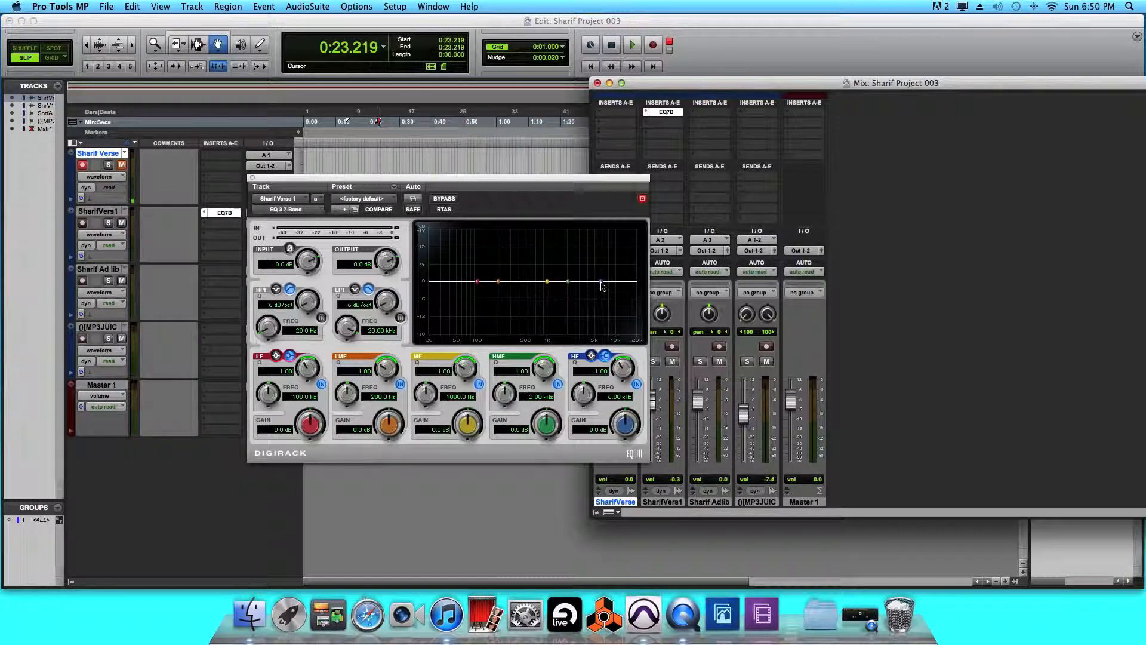
Reshape the HF band as a bell at 6.60 kHz with Q 10.00 and -0.3 dB gain.
drag(600, 280, 601, 289)
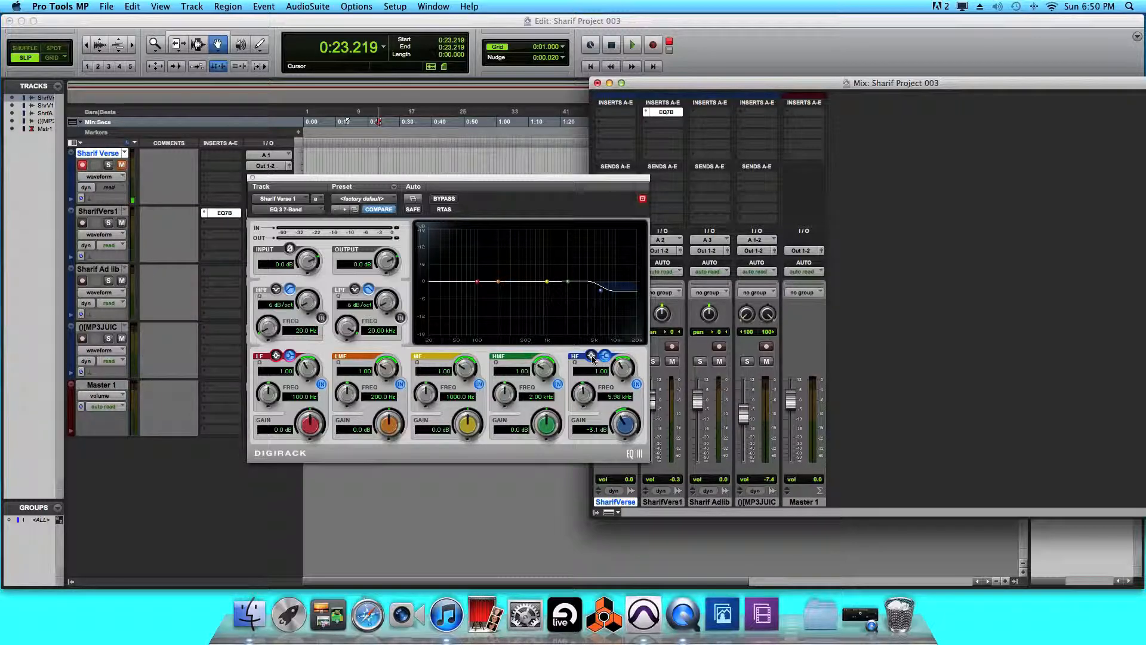
click(593, 356)
drag(601, 292, 604, 297)
click(605, 355)
click(591, 357)
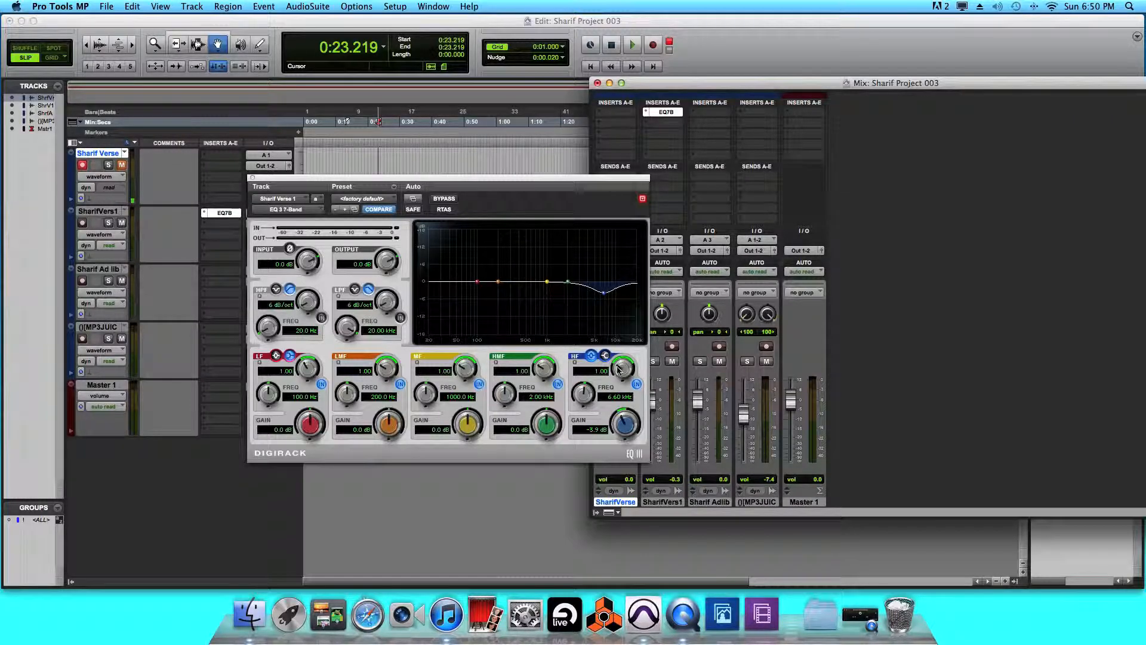
drag(618, 374, 621, 281)
mouse_move(624, 424)
mouse_down()
mouse_move(622, 434)
mouse_move(624, 385)
mouse_move(624, 434)
mouse_move(623, 406)
mouse_up()
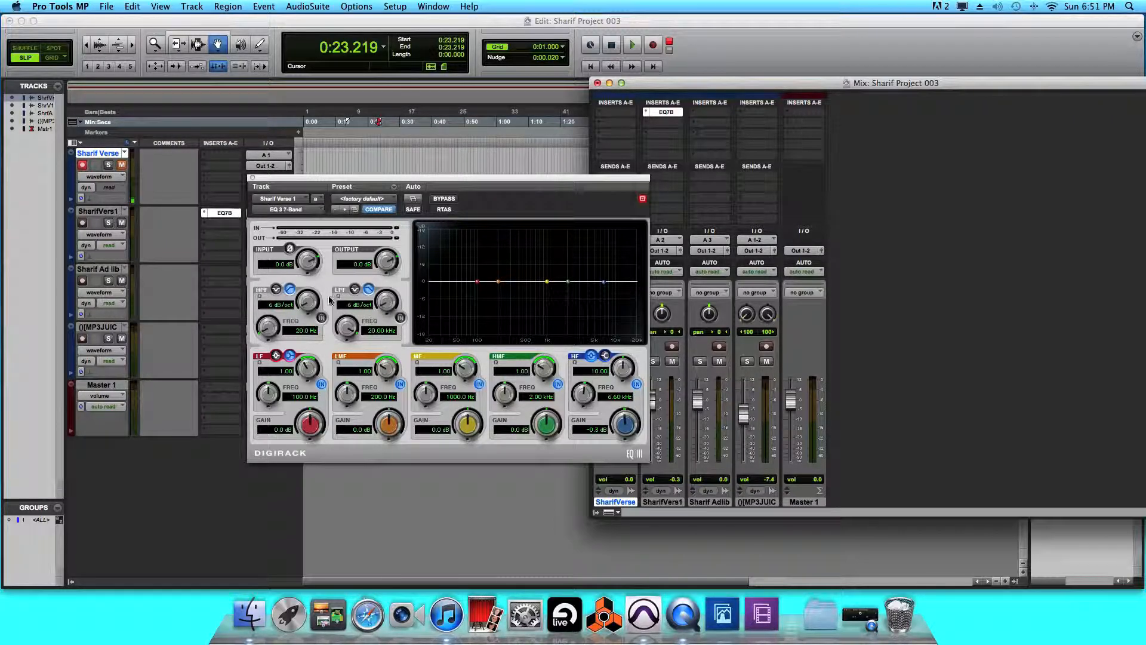
Enable the high-pass filter on a gentle slope with its cutoff at about 125 Hz.
click(322, 319)
click(276, 290)
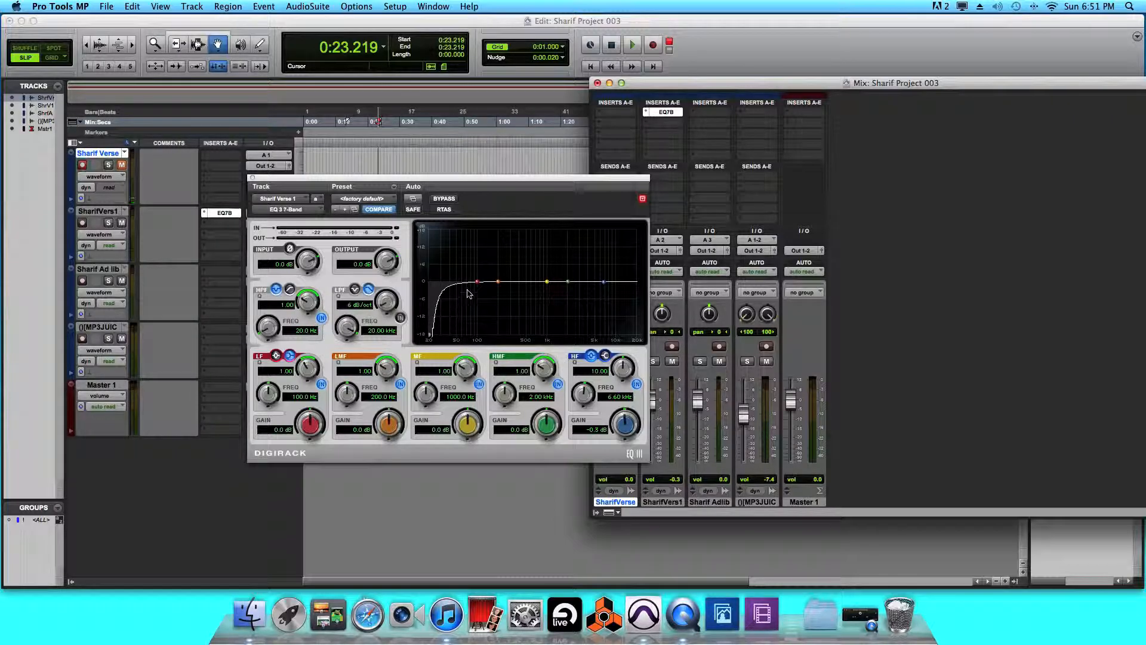
drag(268, 329, 299, 338)
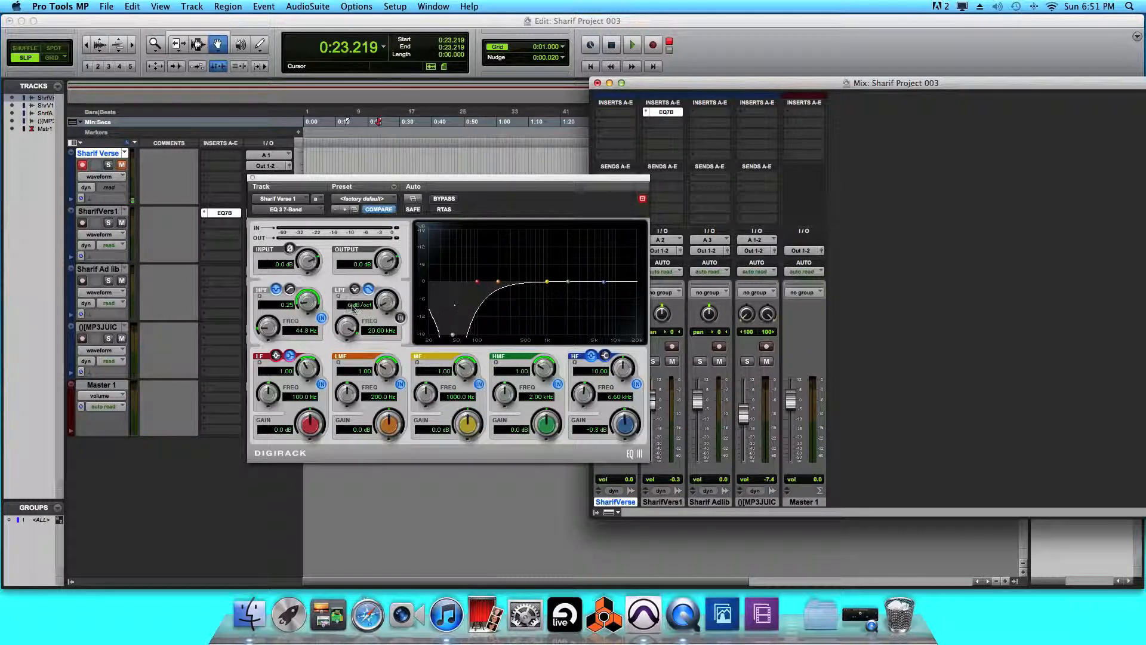
click(289, 289)
drag(268, 327, 310, 279)
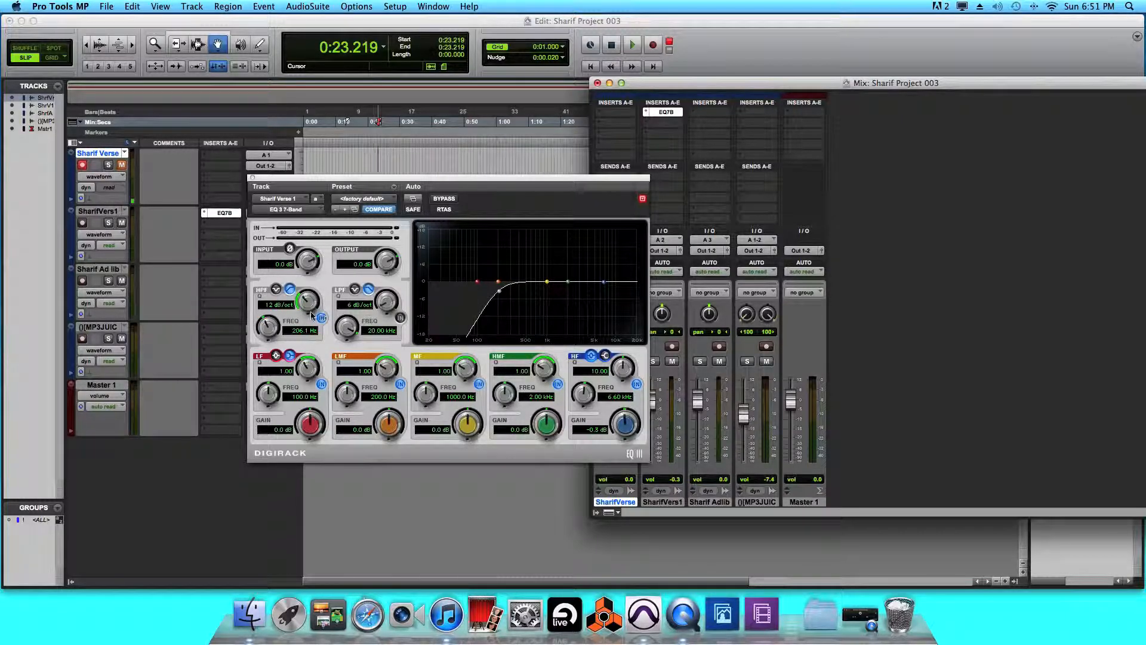
mouse_move(272, 326)
mouse_down()
mouse_move(266, 345)
mouse_move(268, 336)
mouse_up()
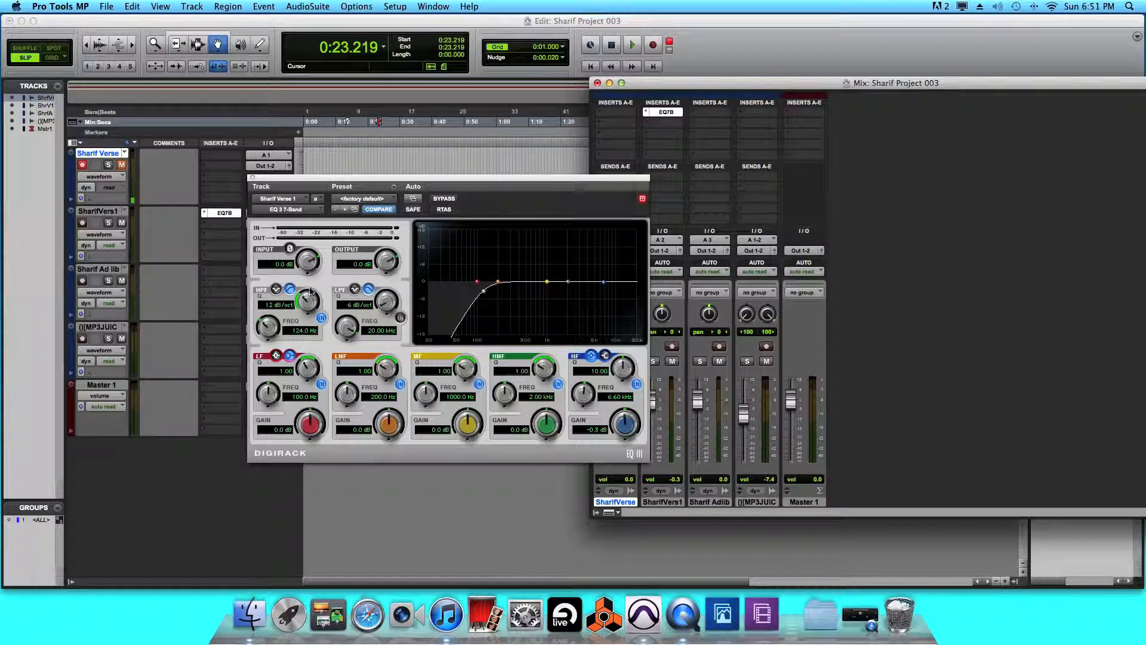
Try a steep low-pass filter at Q 0.15, then switch both low-pass and high-pass off.
click(400, 318)
click(355, 289)
drag(385, 303, 378, 358)
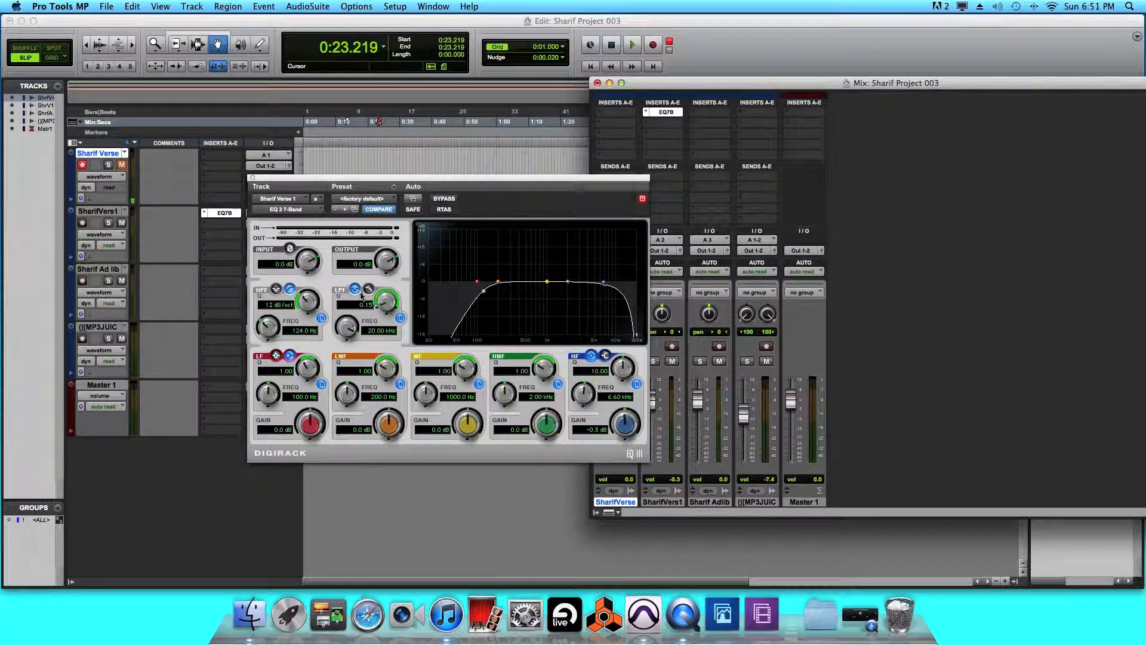
click(399, 318)
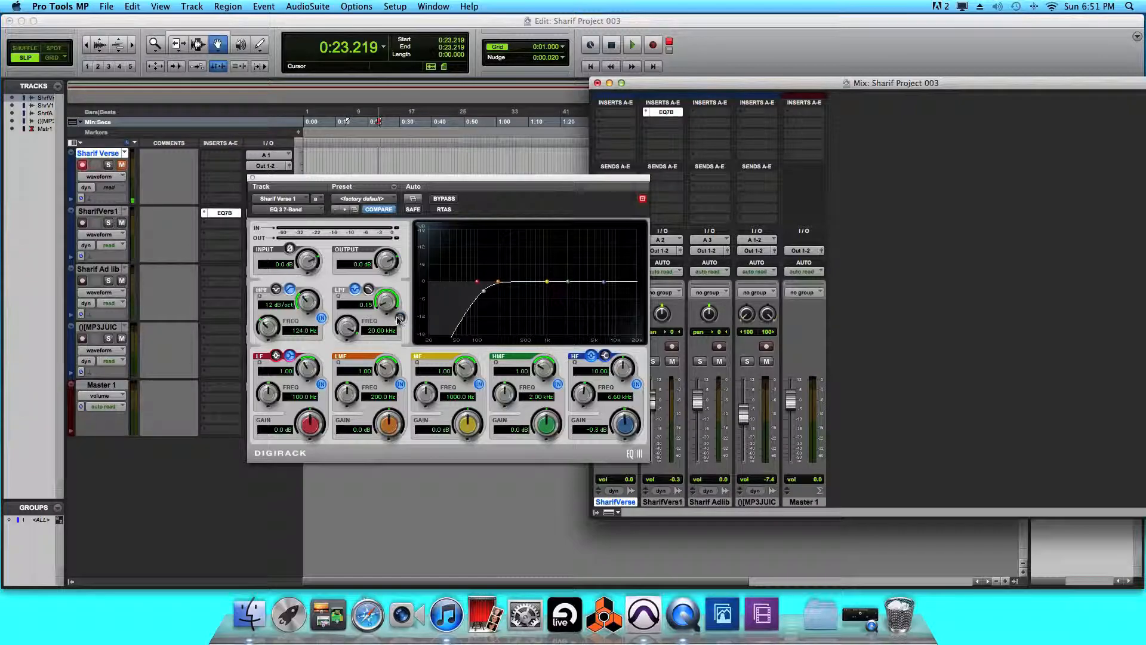
click(321, 318)
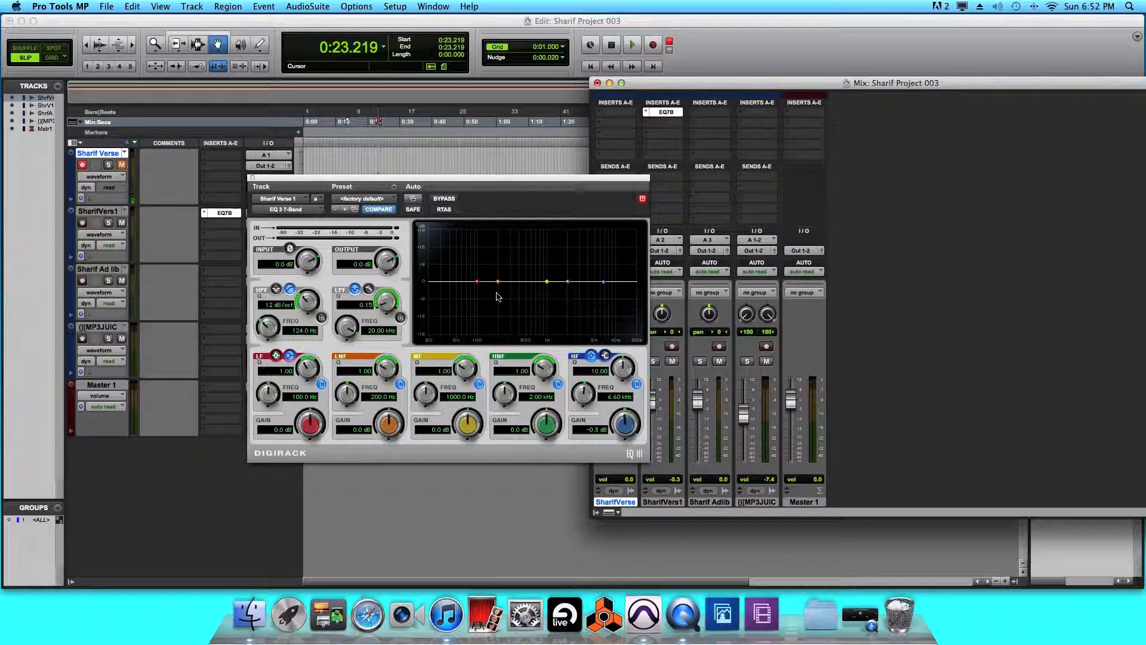
Close the EQ window and remove the EQ 3 7-Band insert from SharifVers1.
click(252, 178)
click(647, 121)
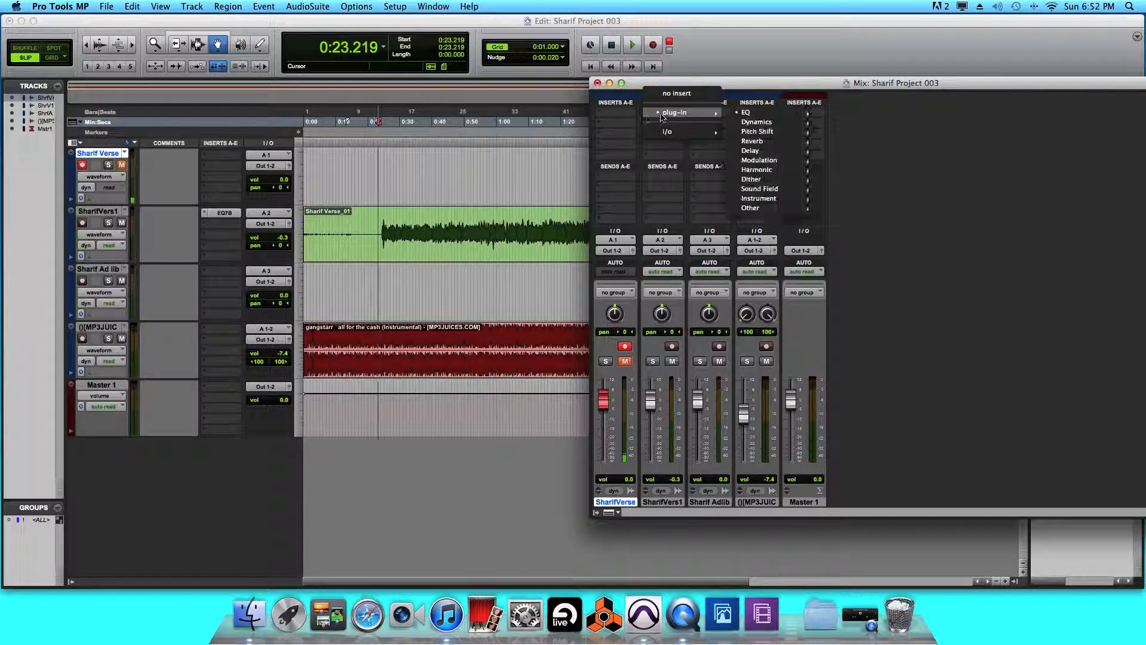
click(657, 153)
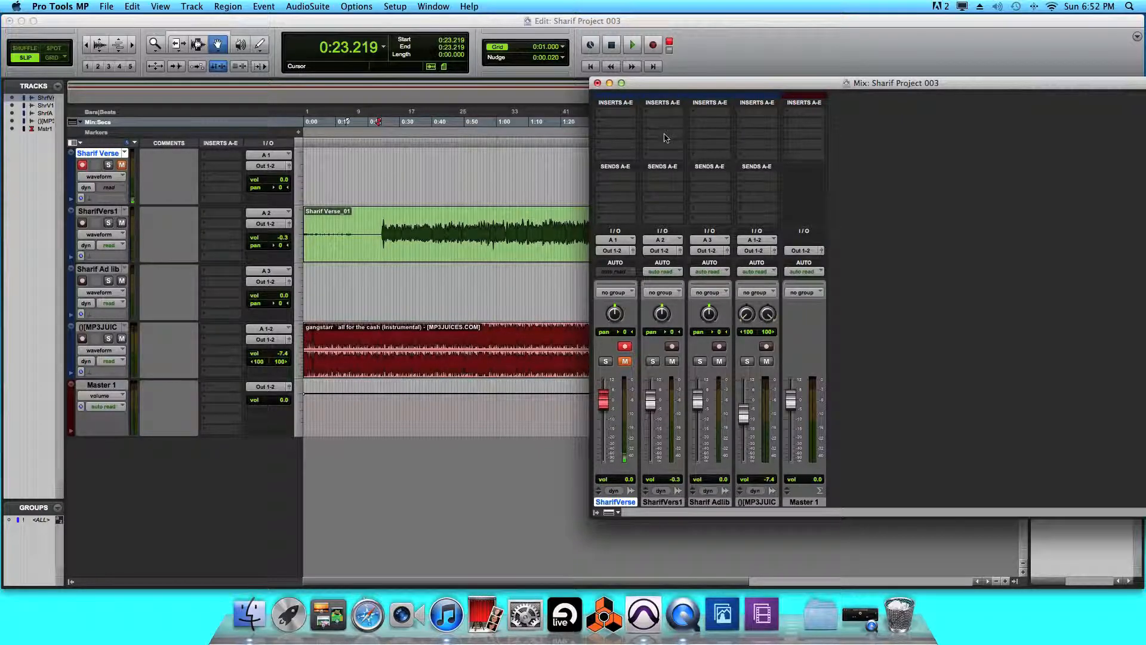